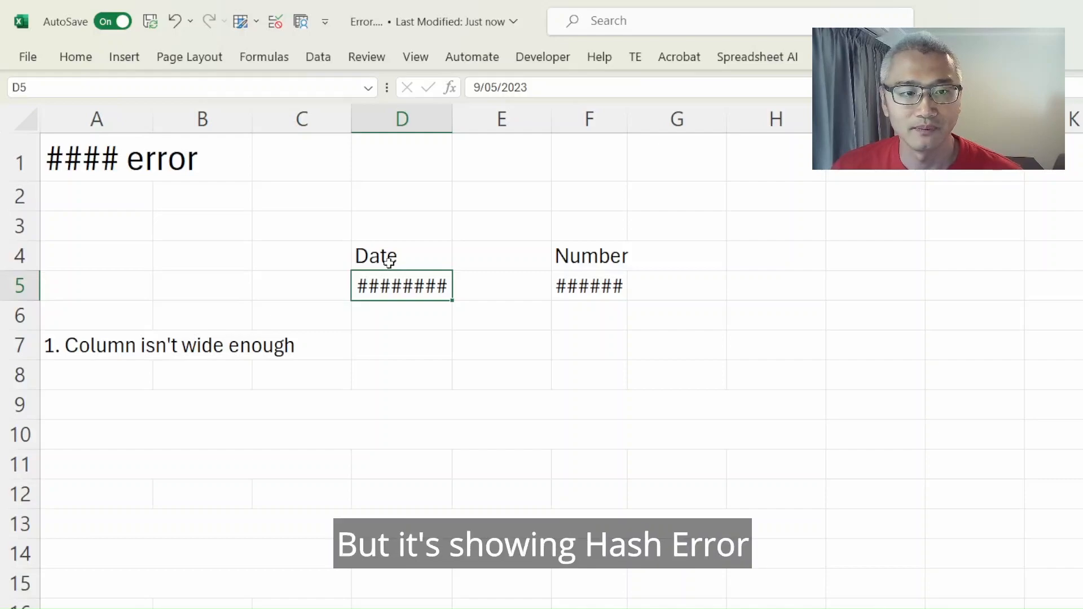
- Auto-fit the width of column D to the date in cell D5
mouse_move(389, 285)
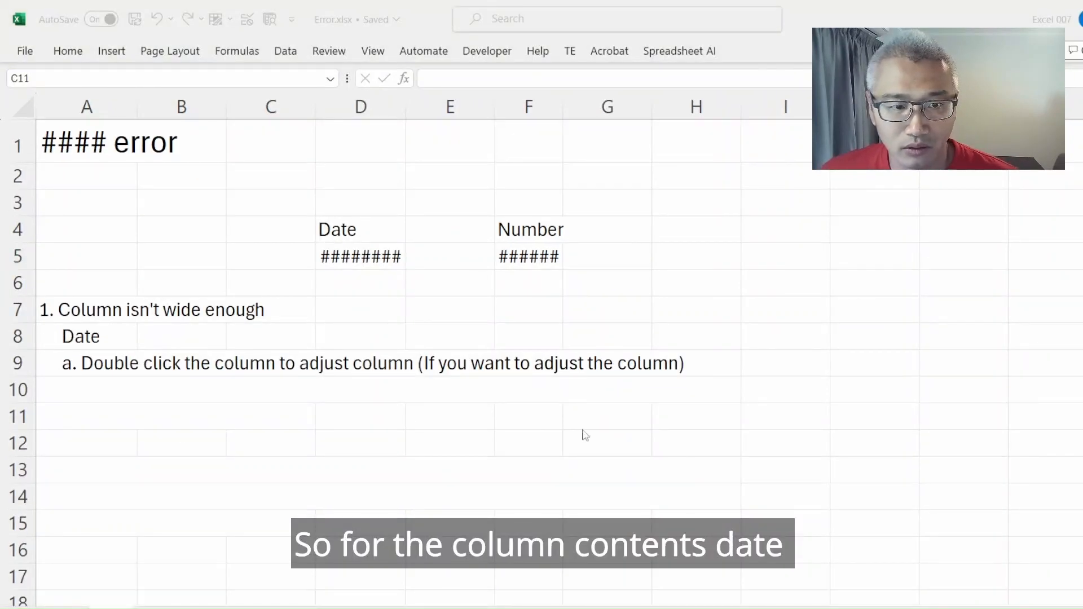
click(351, 264)
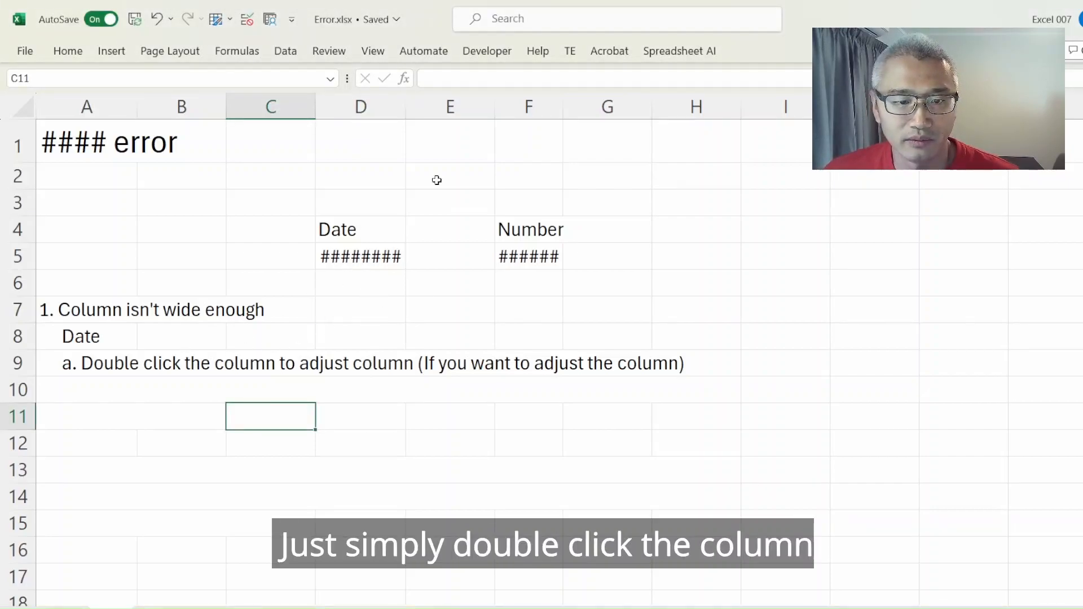
double_click(405, 107)
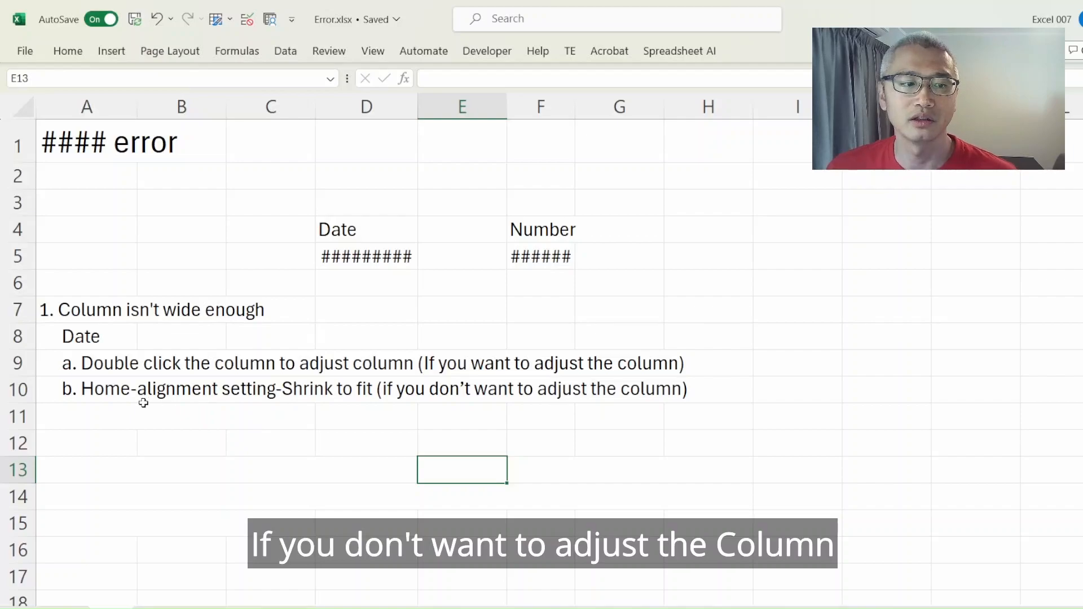
- Apply the Shrink to fit text control to the date in cell D5
click(356, 255)
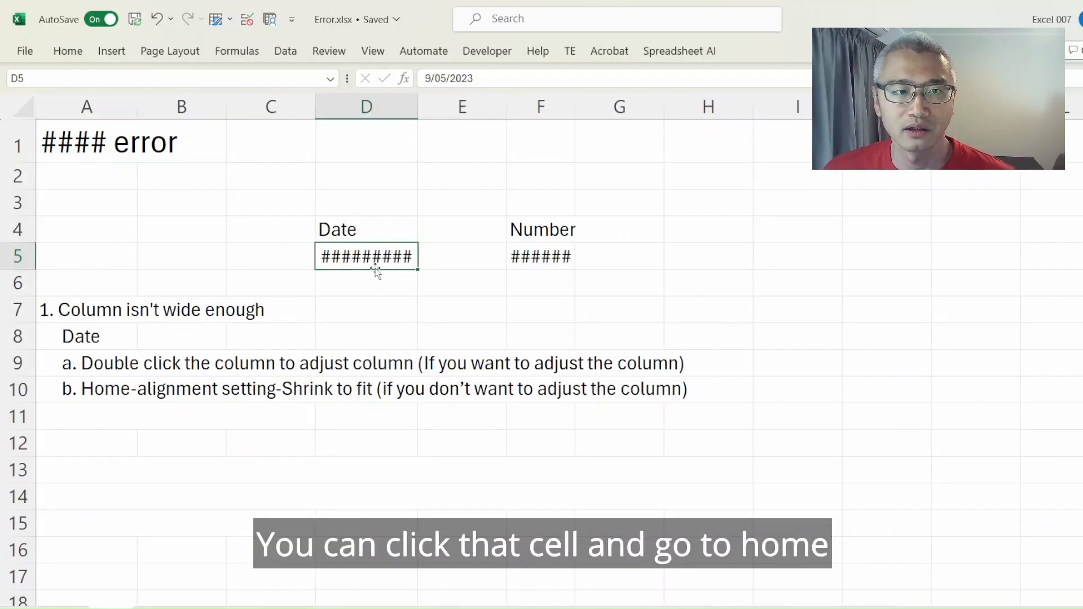
click(68, 51)
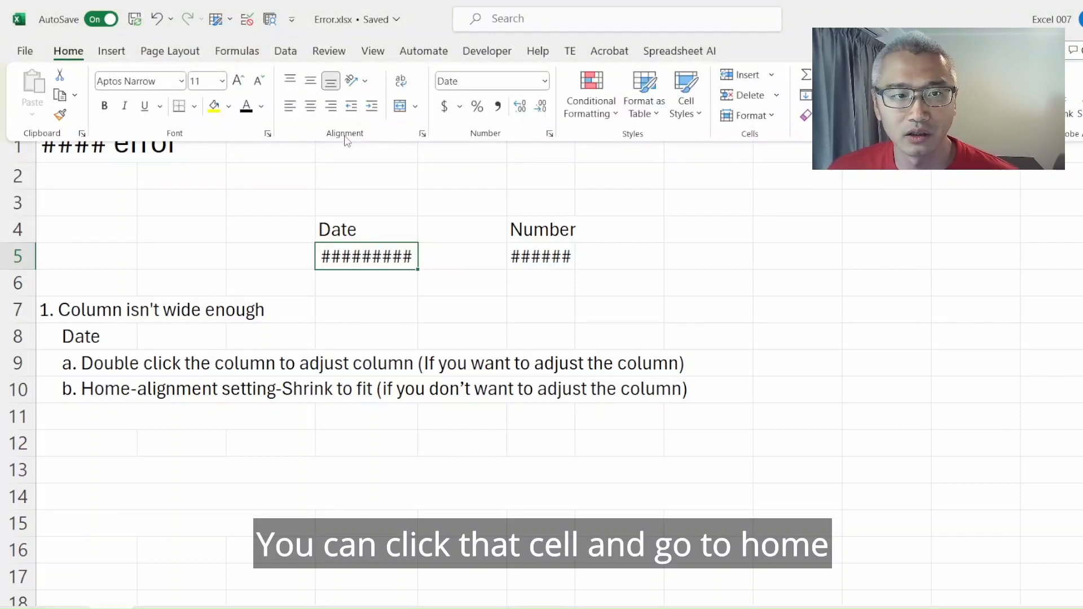
click(421, 135)
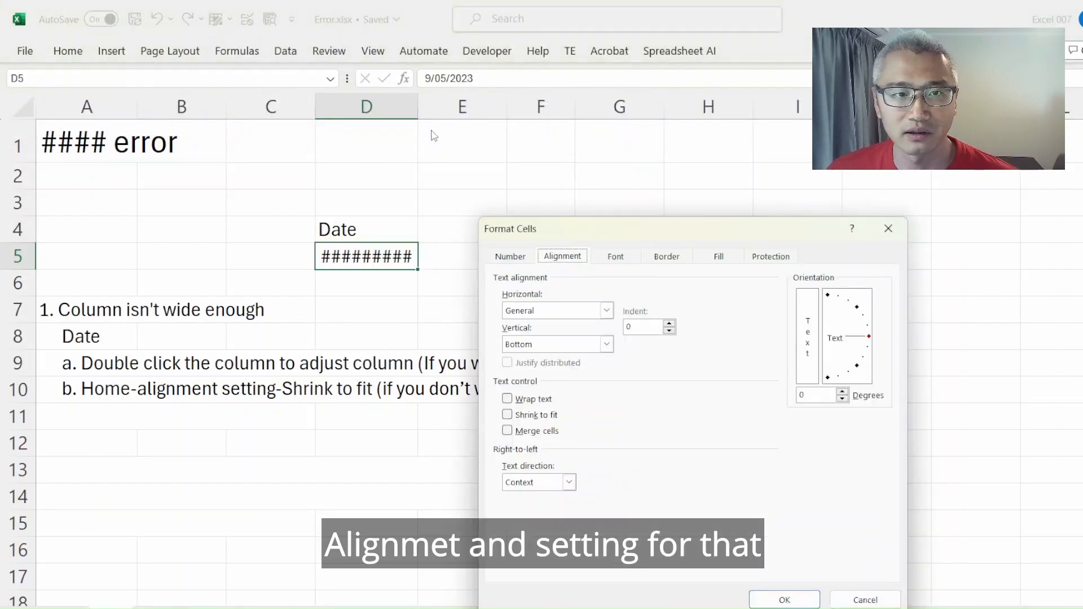
click(507, 416)
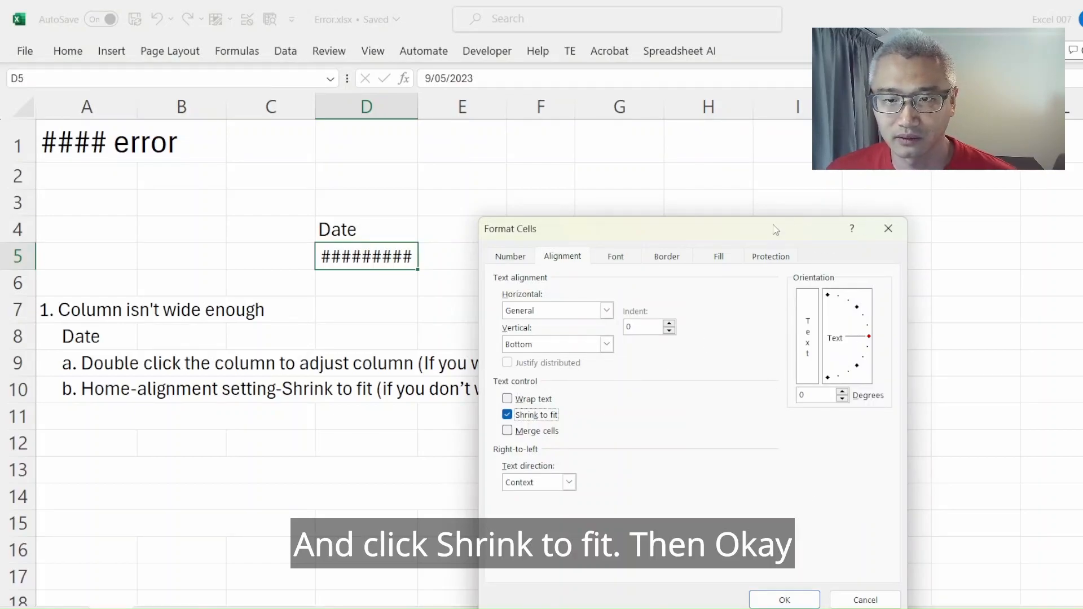
key(Return)
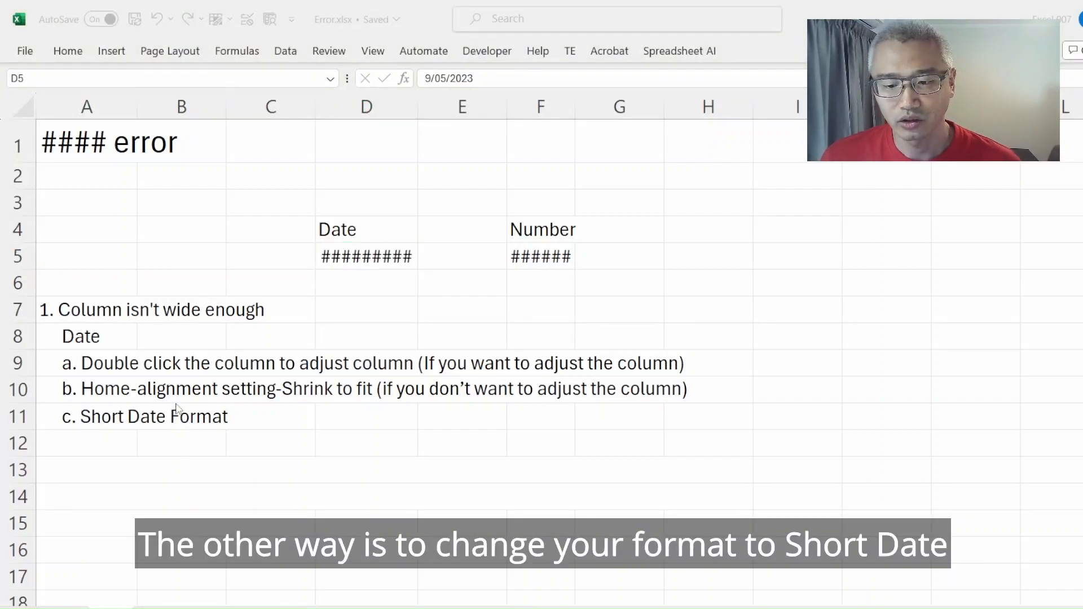
- Change the number format of the date in cell D5 to Short Date
click(418, 293)
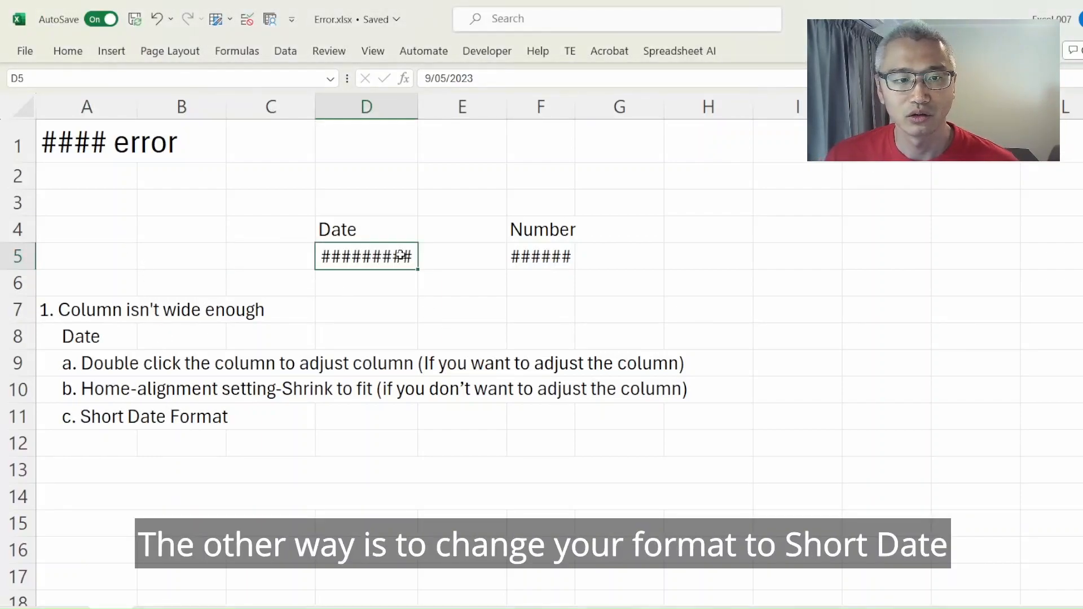
click(251, 56)
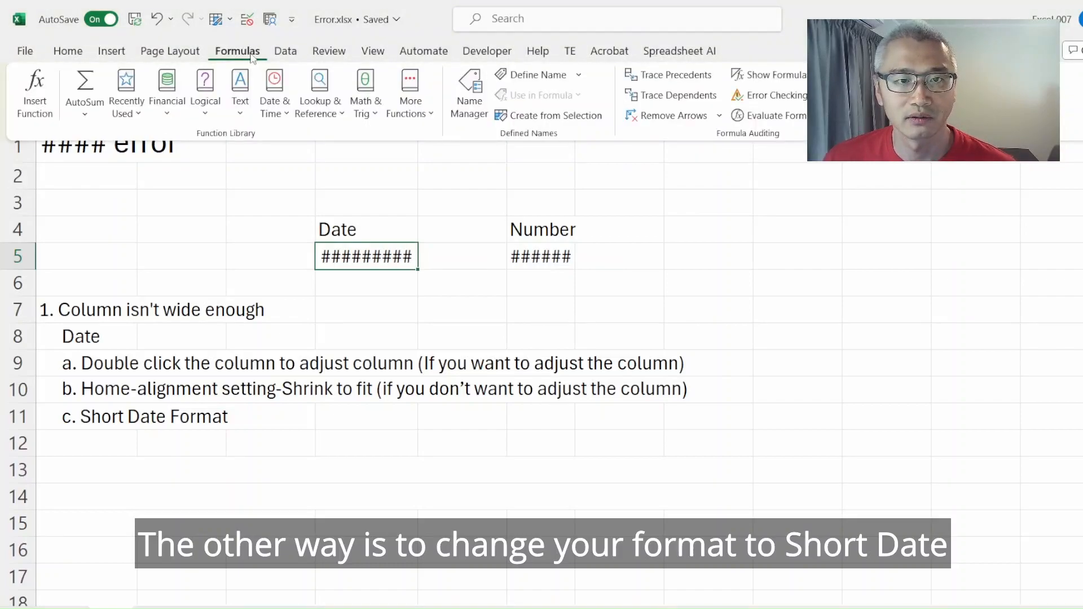
click(170, 52)
click(68, 52)
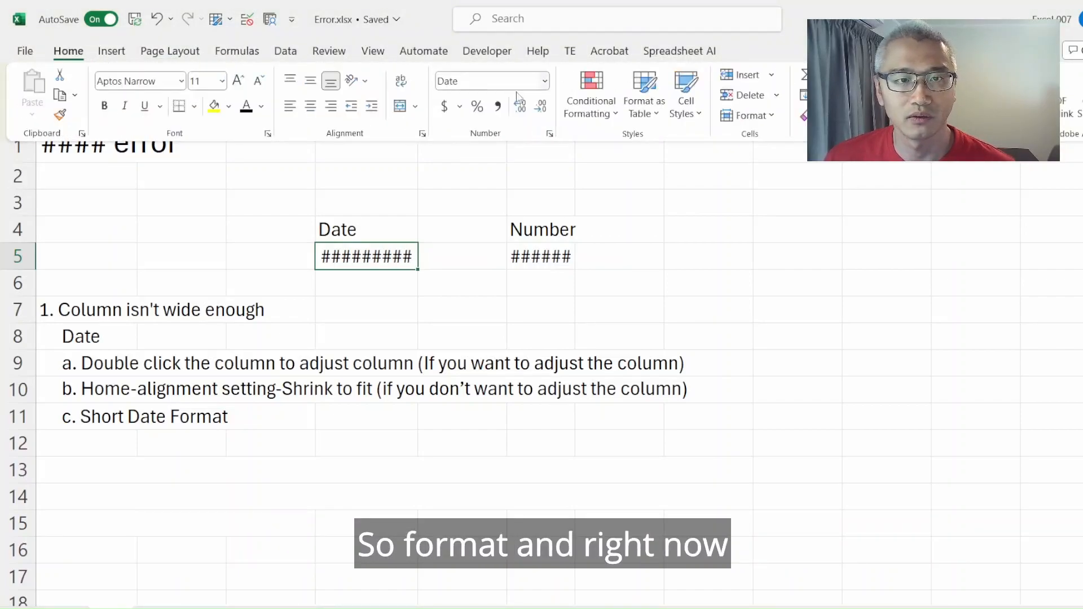
click(546, 82)
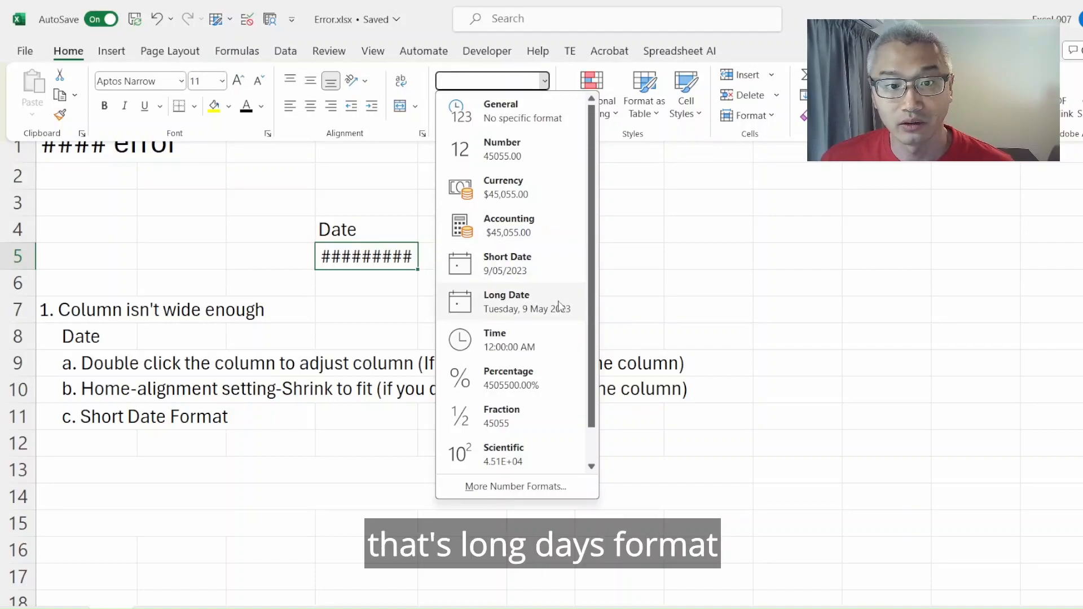
click(547, 274)
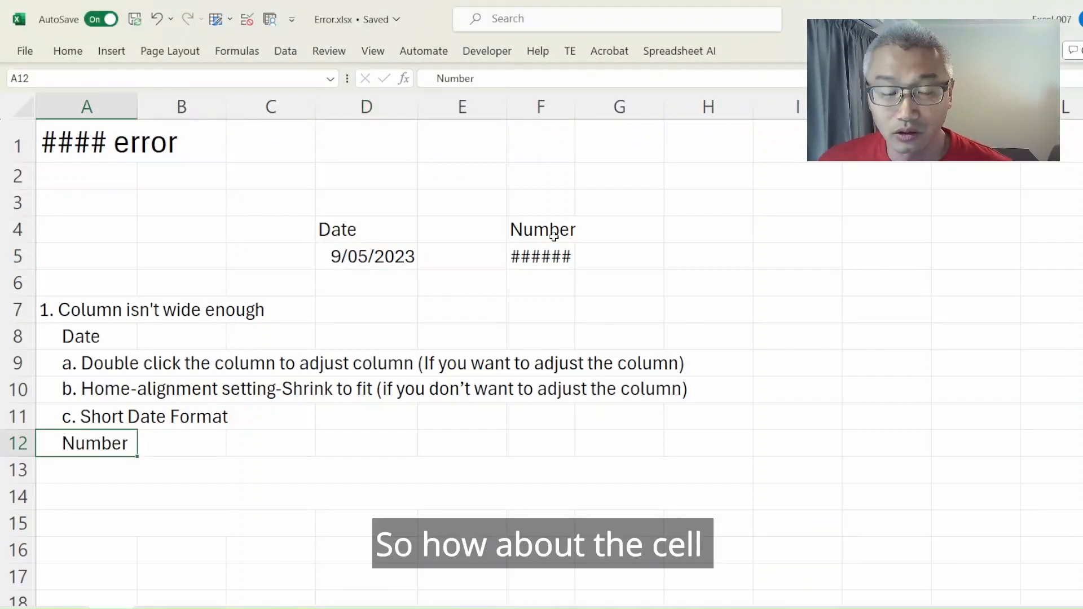
- Auto-fit the width of column F to the number in cell F5
mouse_move(552, 255)
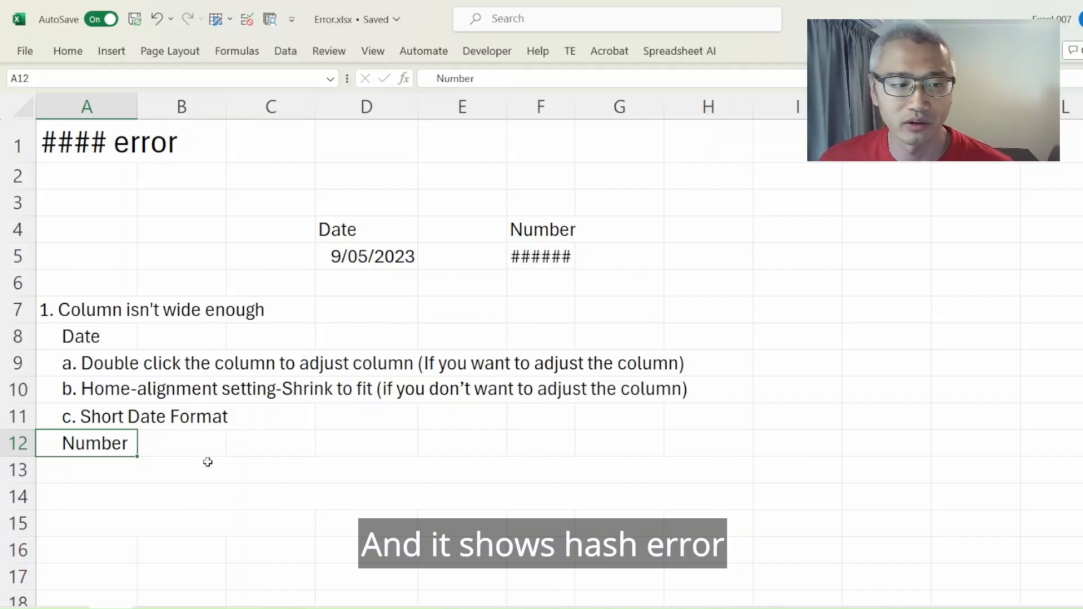
click(21, 469)
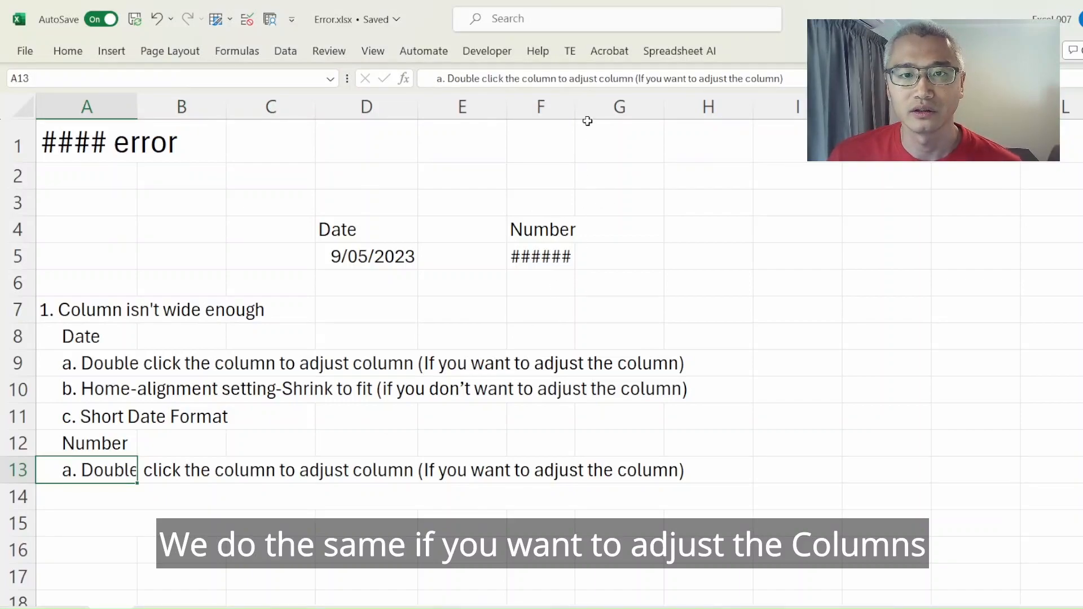
double_click(574, 106)
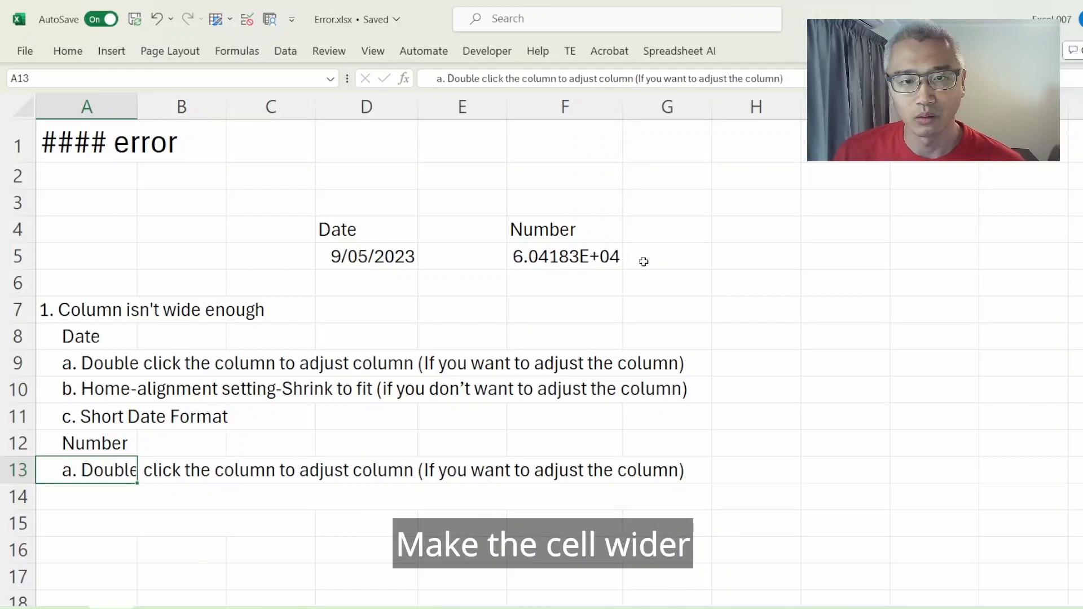
click(34, 502)
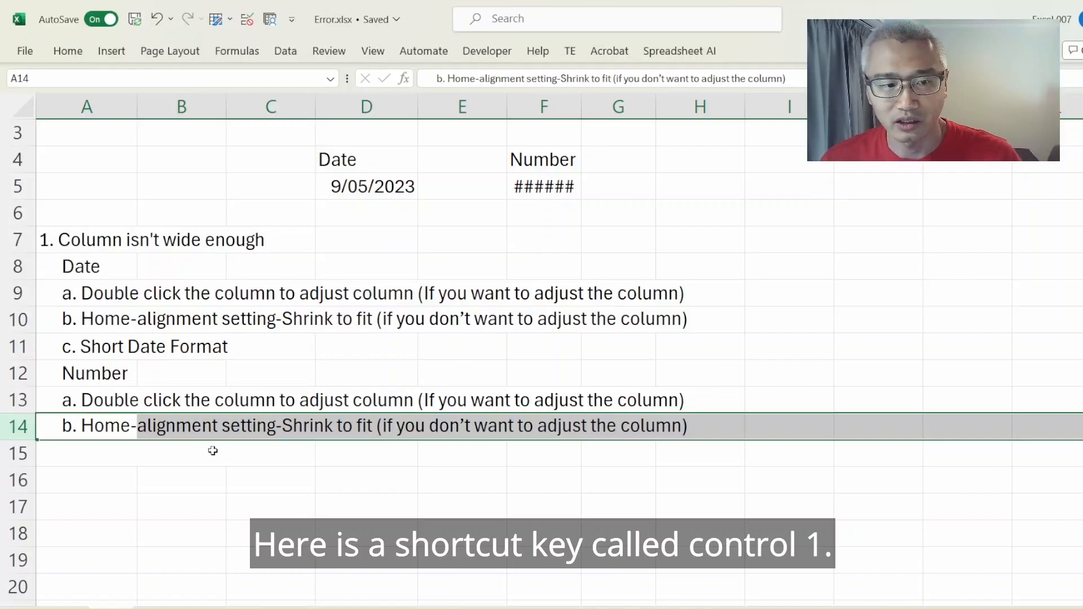
key(ctrl+1)
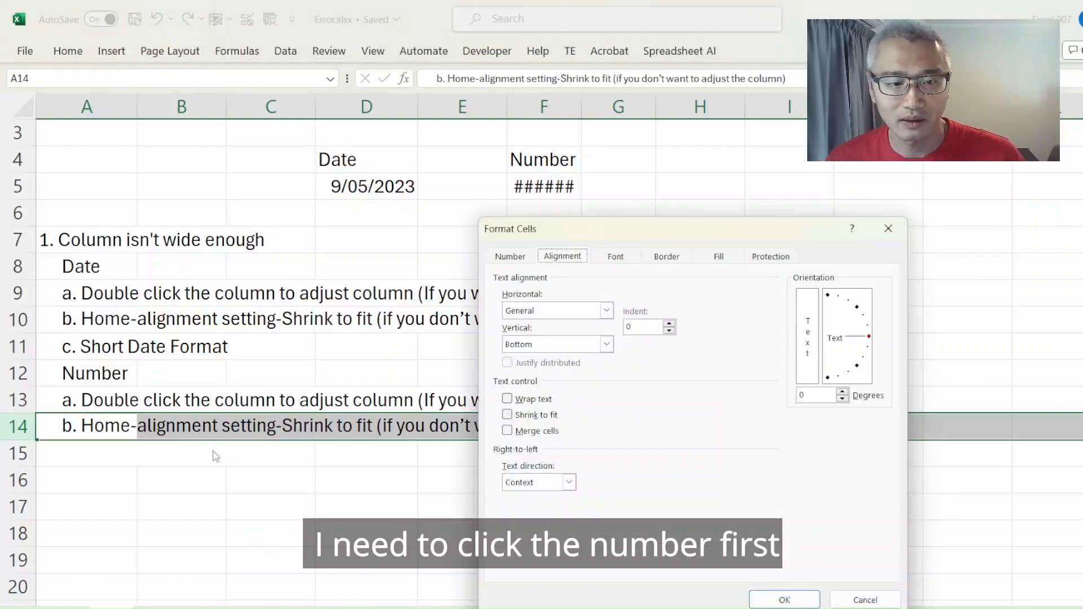
click(899, 226)
- Apply the Shrink to fit text control to the number in cell F5
click(572, 187)
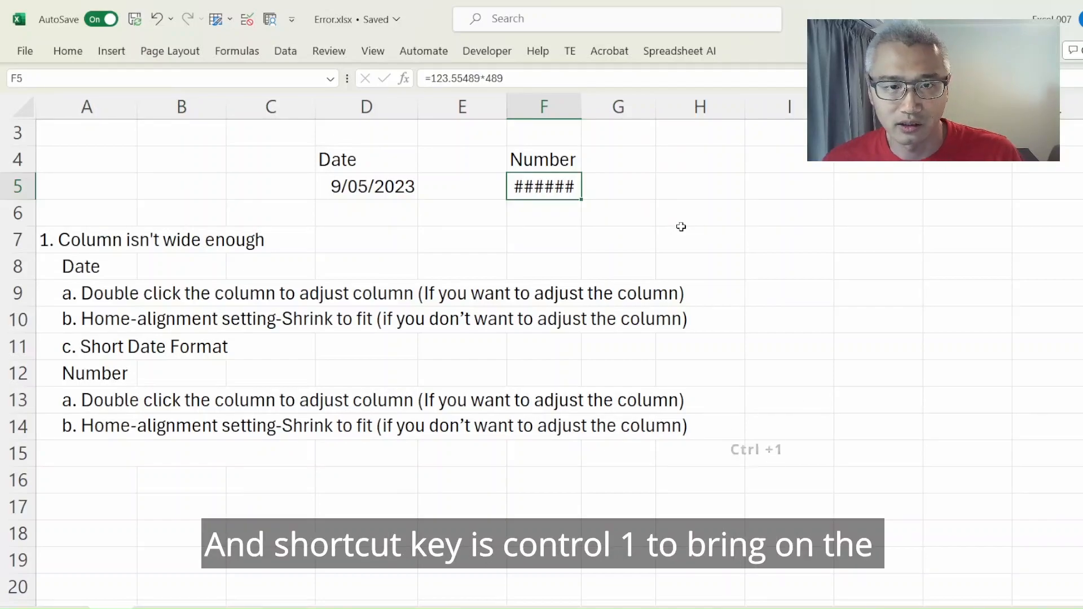
key(ctrl+1)
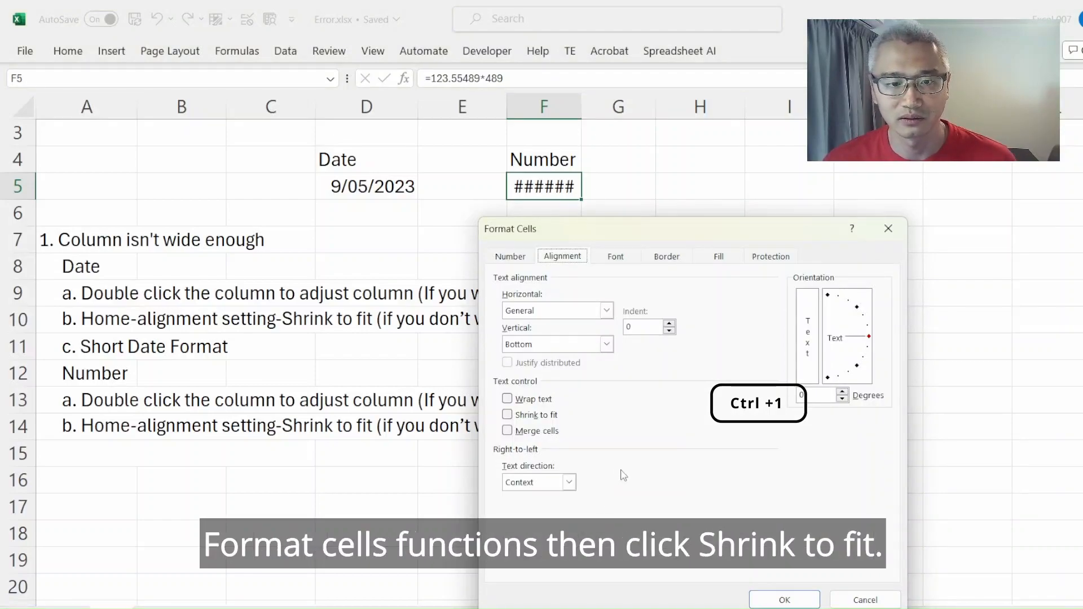
click(508, 416)
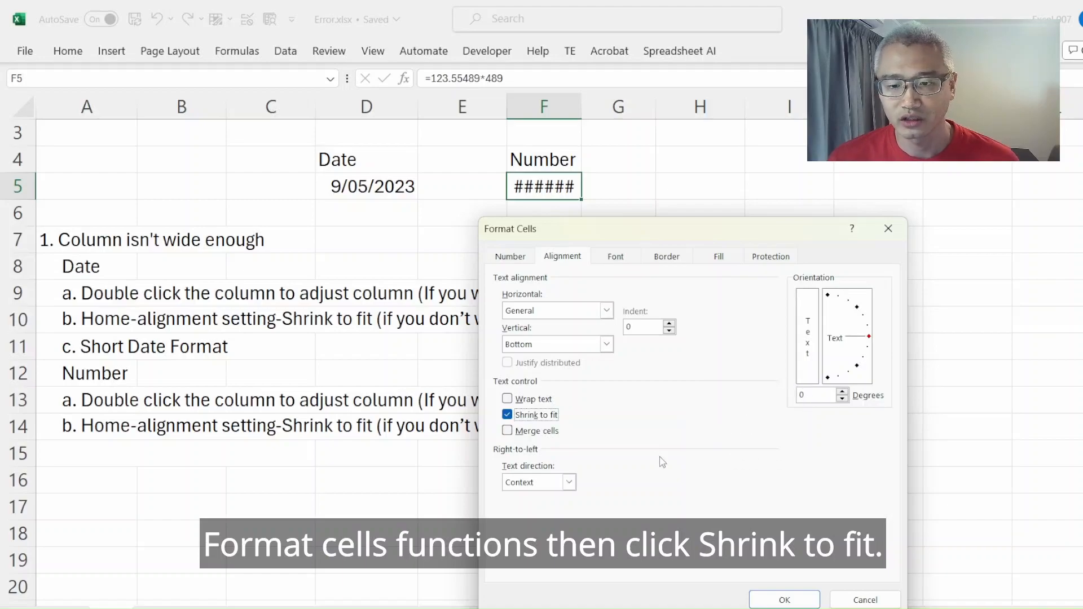
key(Return)
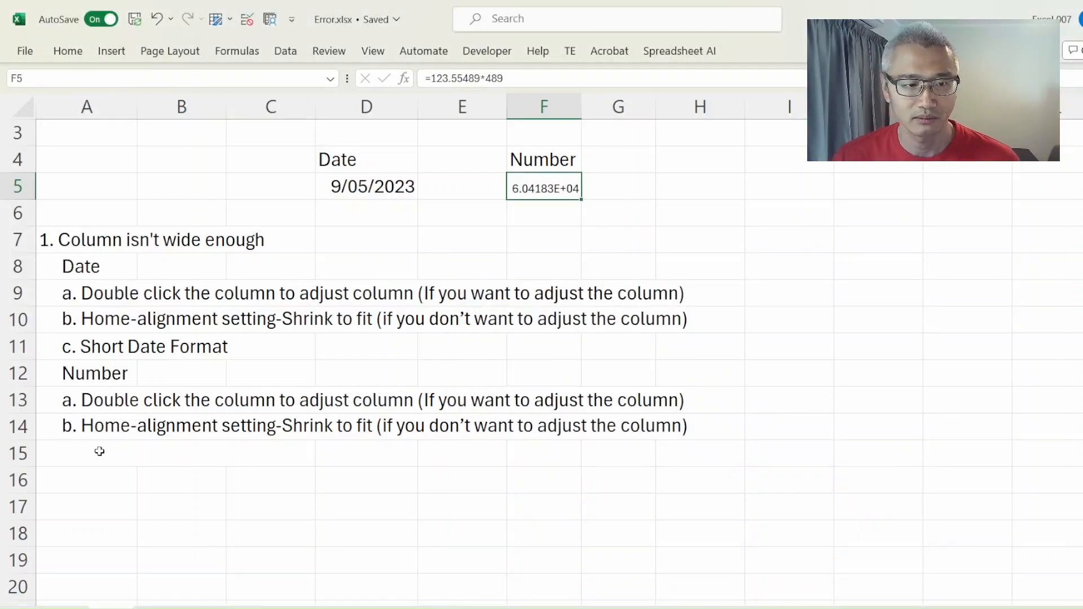
- Decrease the decimals of the scientific number in cell F5 until no decimal places are left
click(133, 444)
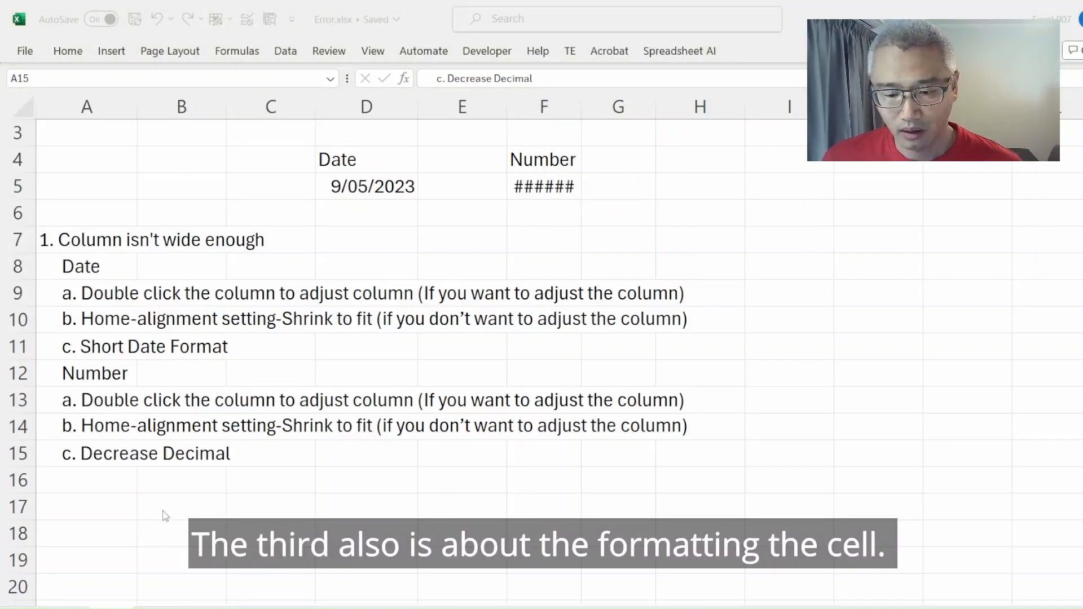
click(119, 460)
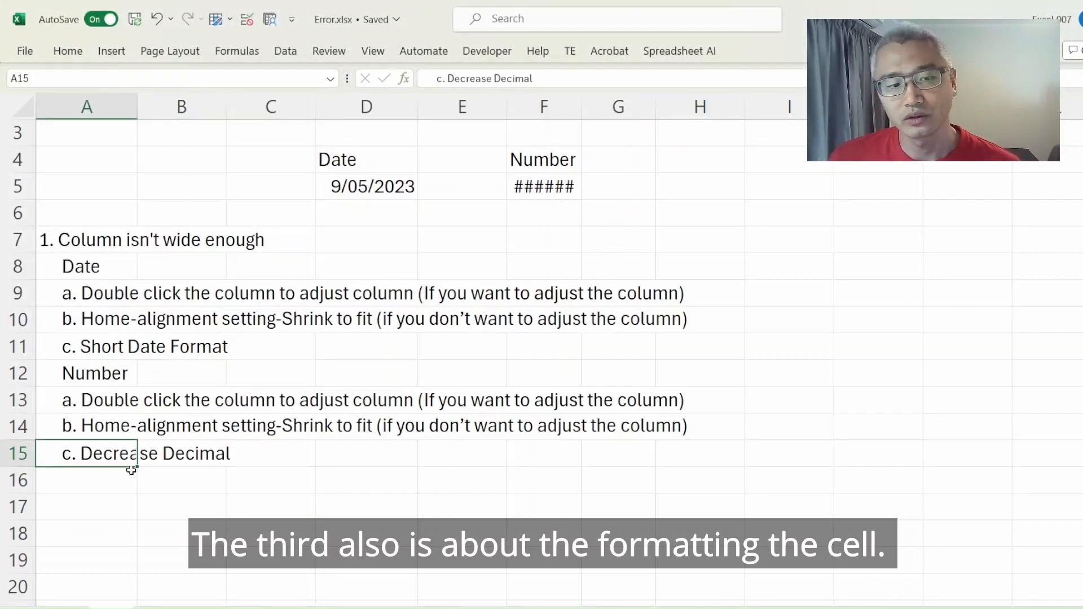
click(548, 187)
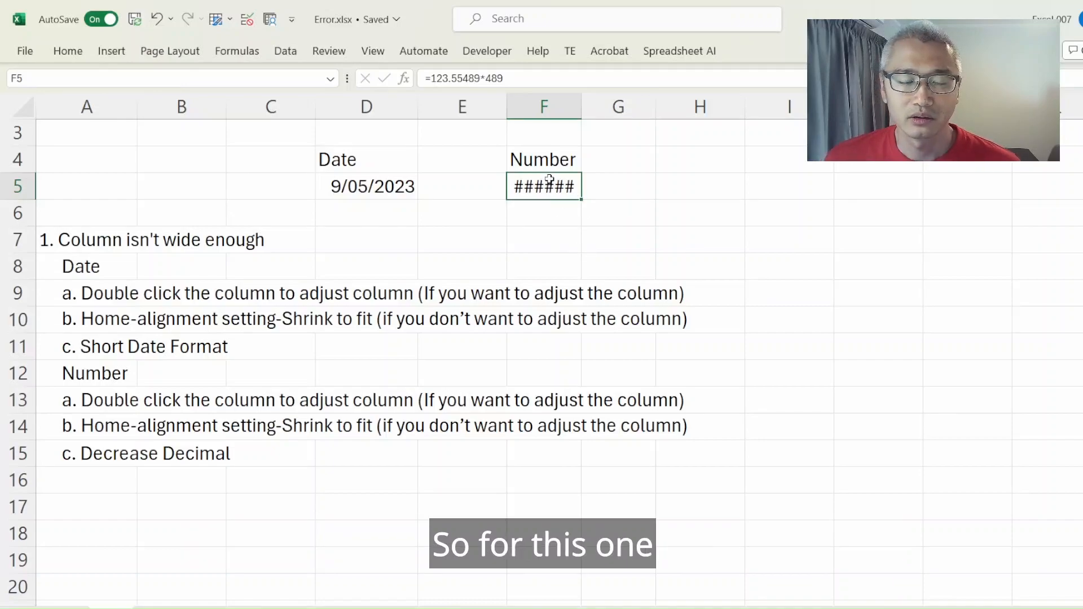
click(66, 52)
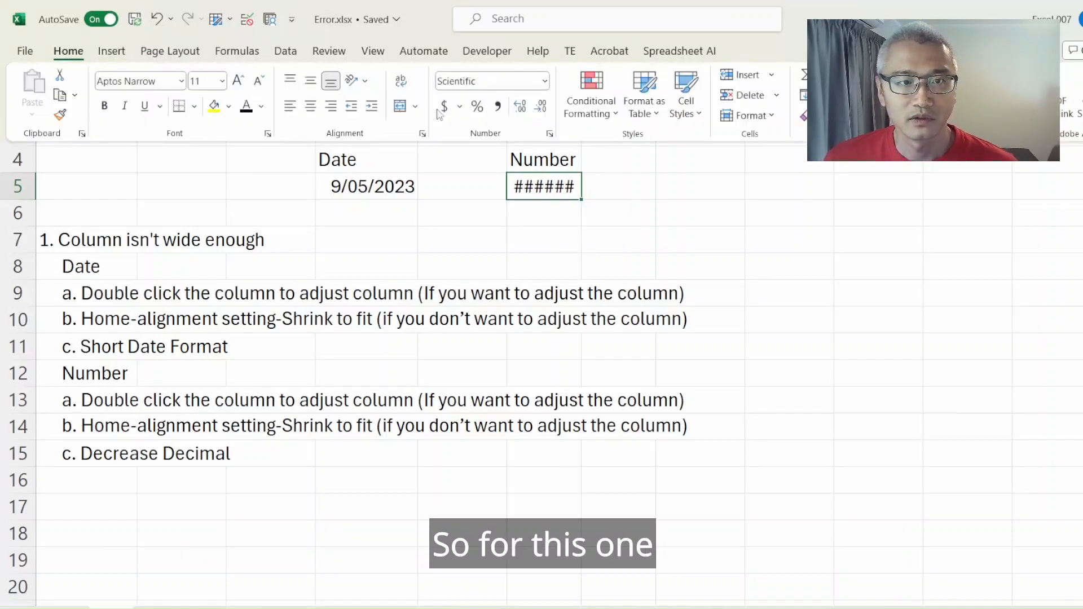
click(541, 107)
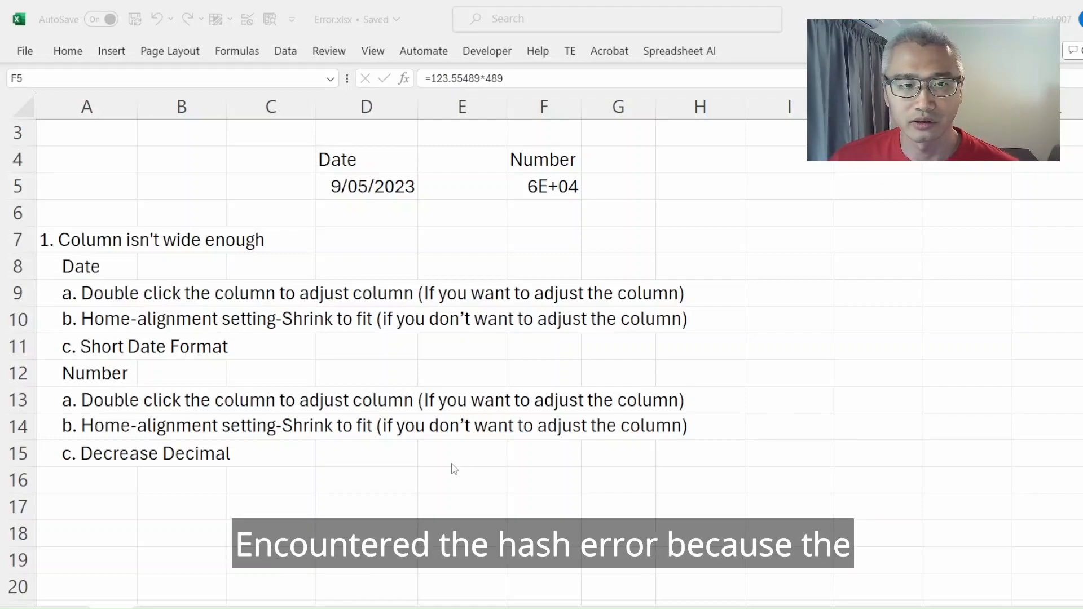
- Examine the negative dates example, checking the two dates in cells D3 and E3
scroll(342, 439, up, 1)
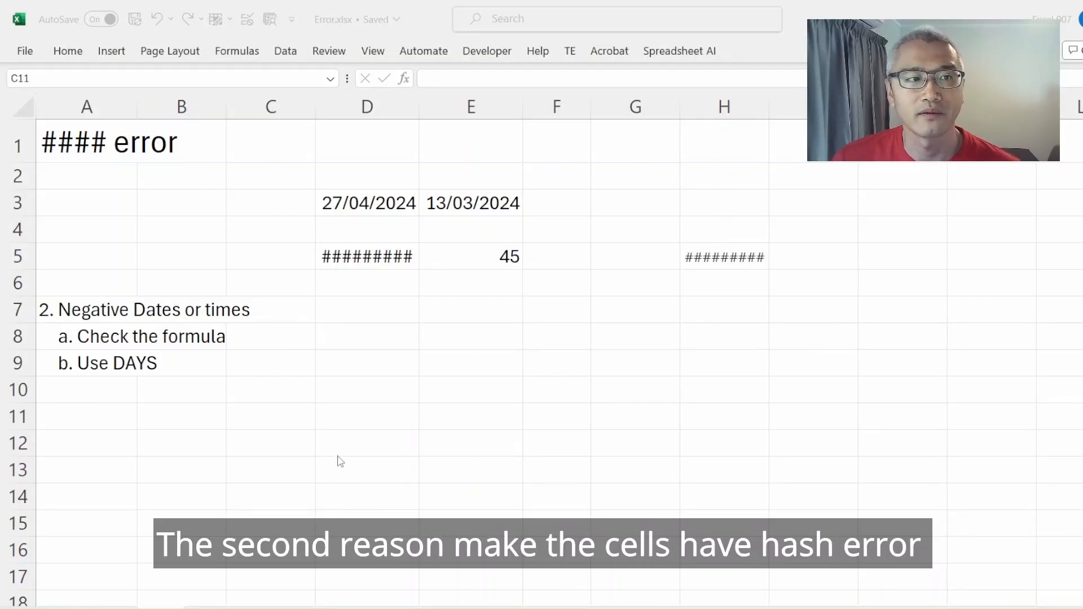
click(81, 317)
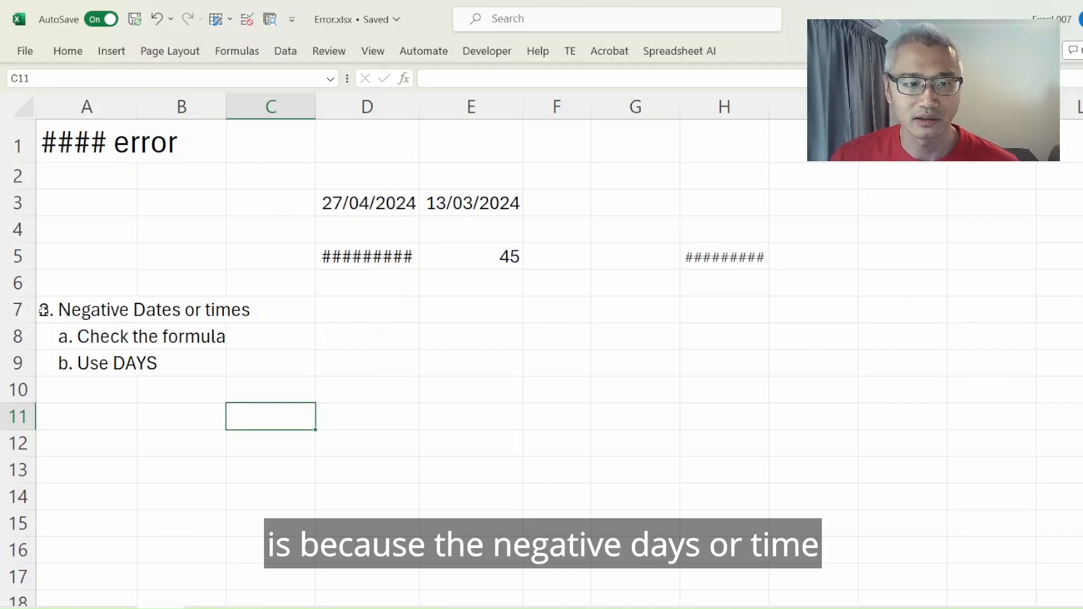
click(450, 354)
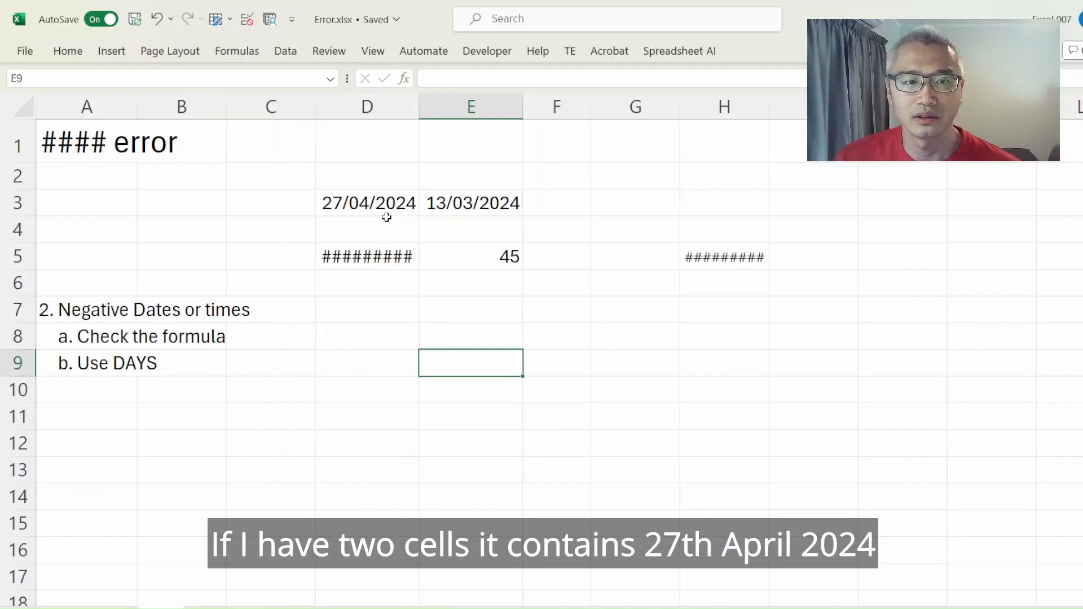
click(345, 211)
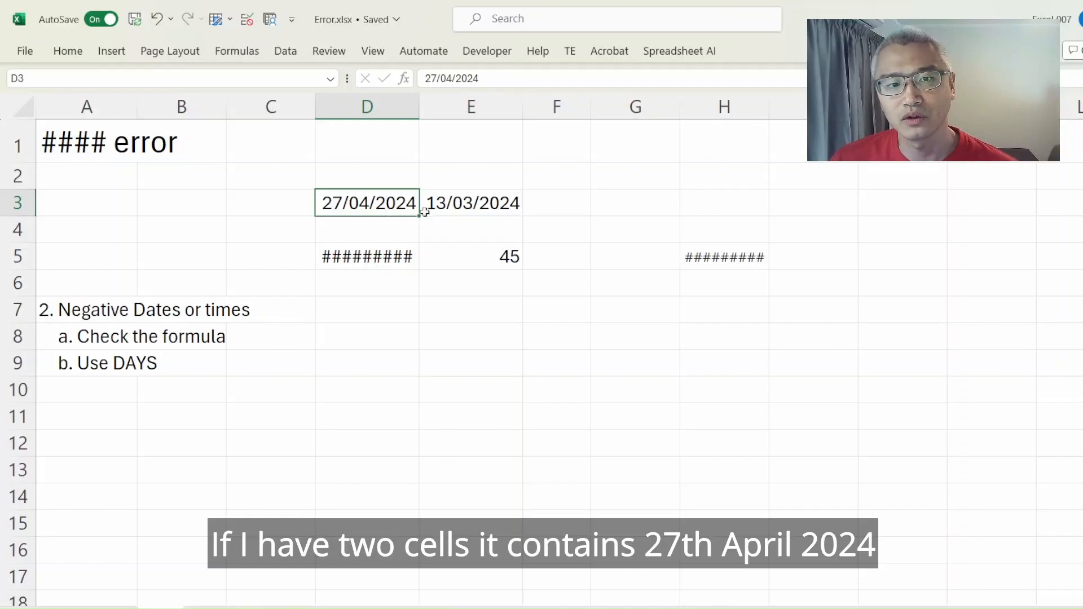
click(464, 204)
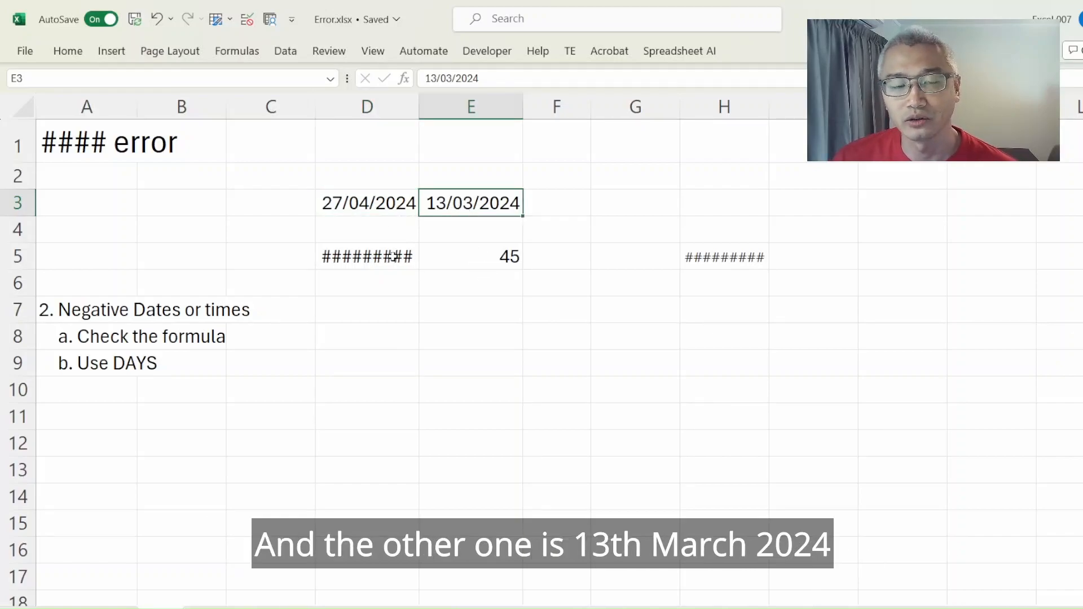
- Check the date subtraction formula in cell D5 and its referenced cells, and widen column D
click(379, 245)
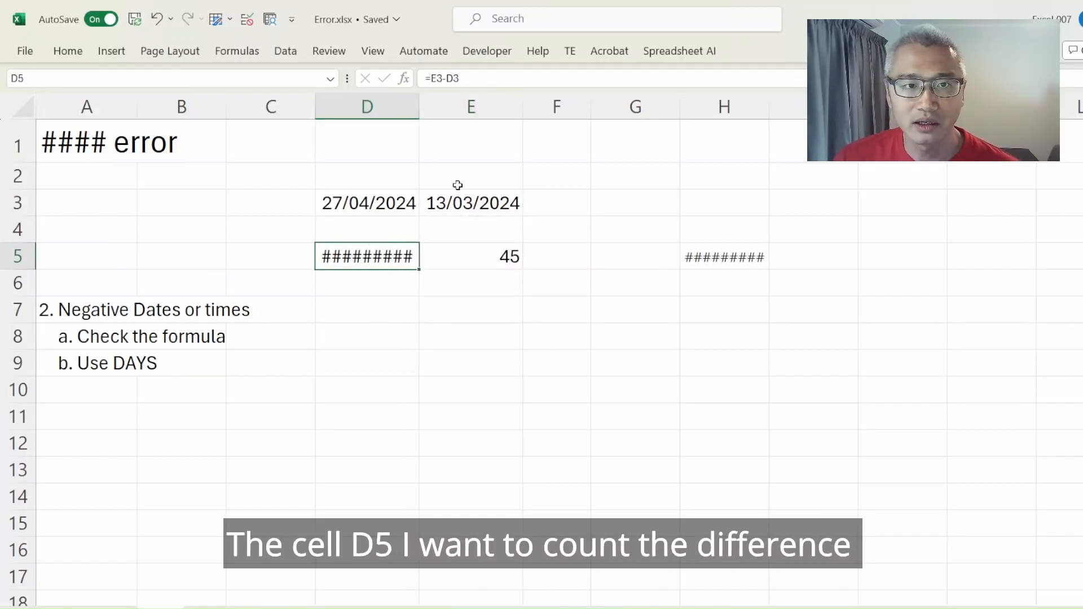
click(463, 82)
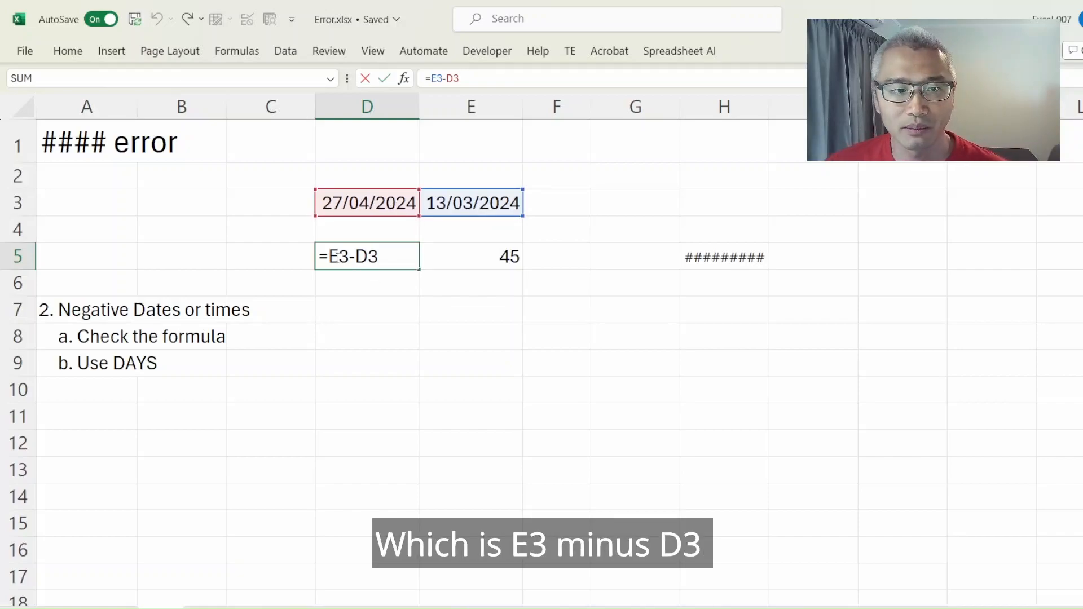
click(384, 308)
click(404, 263)
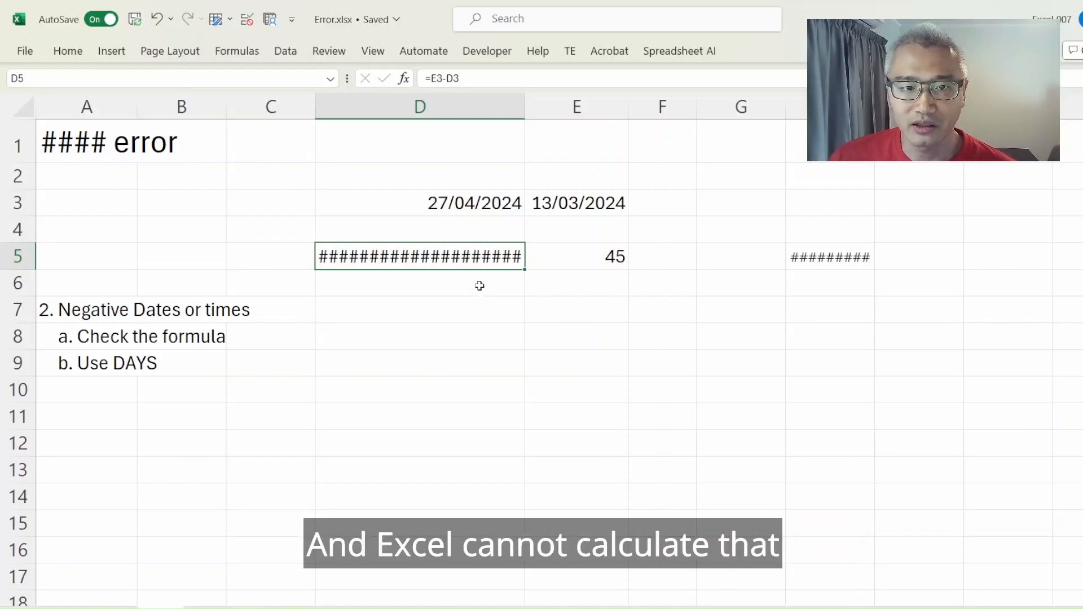
- Narrow column D to about the width of its date, and enter =DAYS(E3,D3) in cell E6 to calculate the difference between the two dates
drag(524, 105, 453, 99)
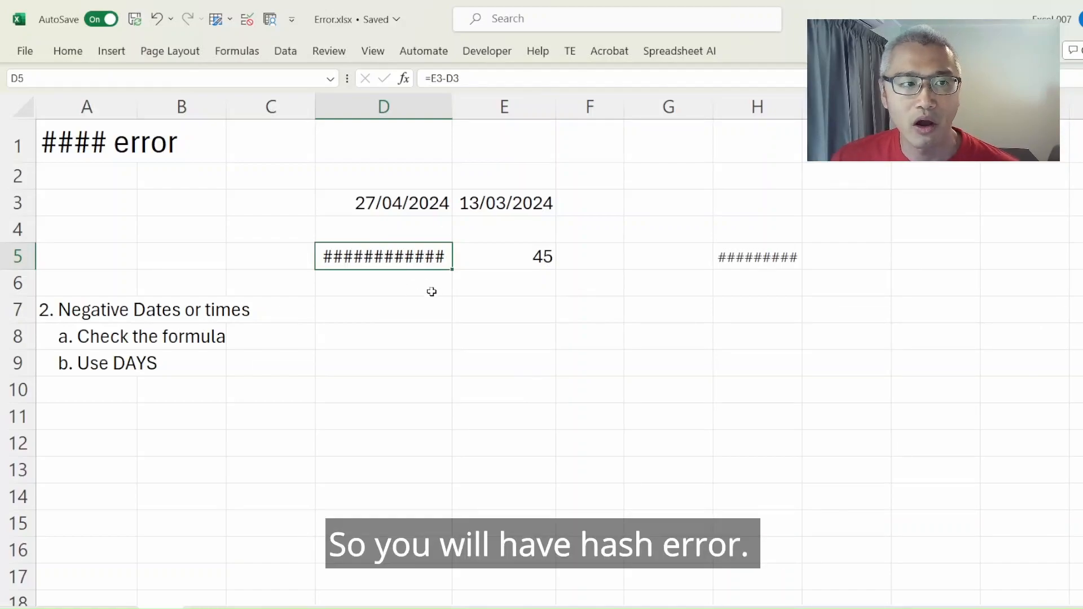
click(500, 270)
text(=)
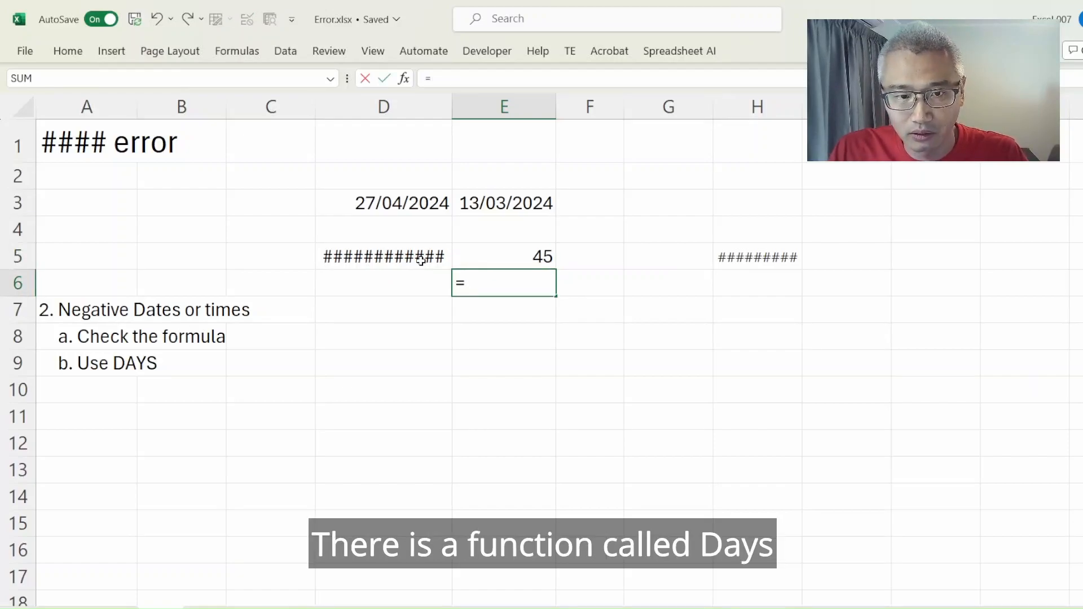
text(day)
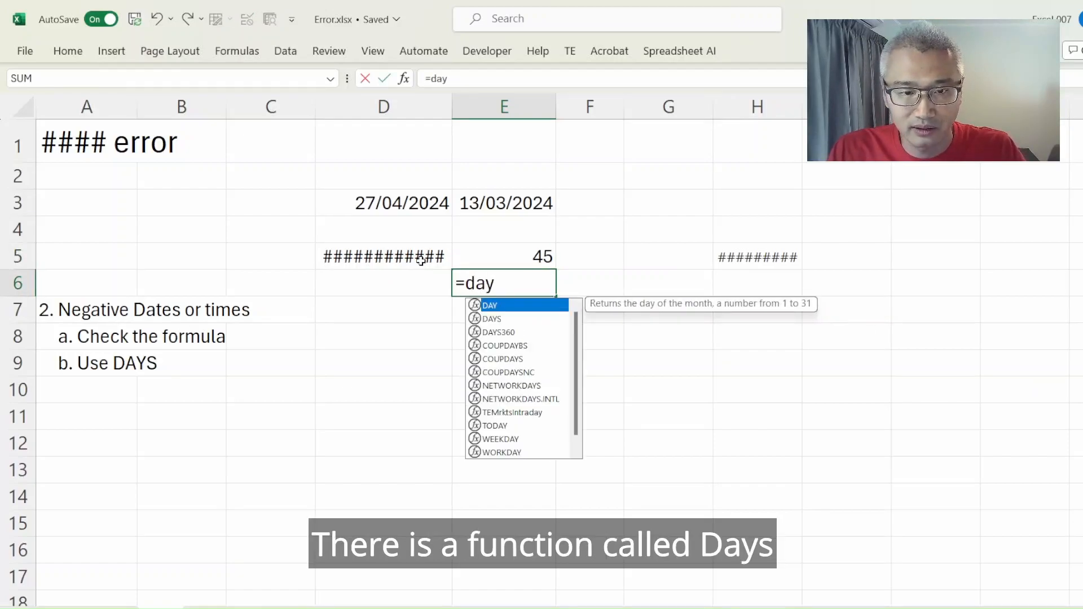
text(s()
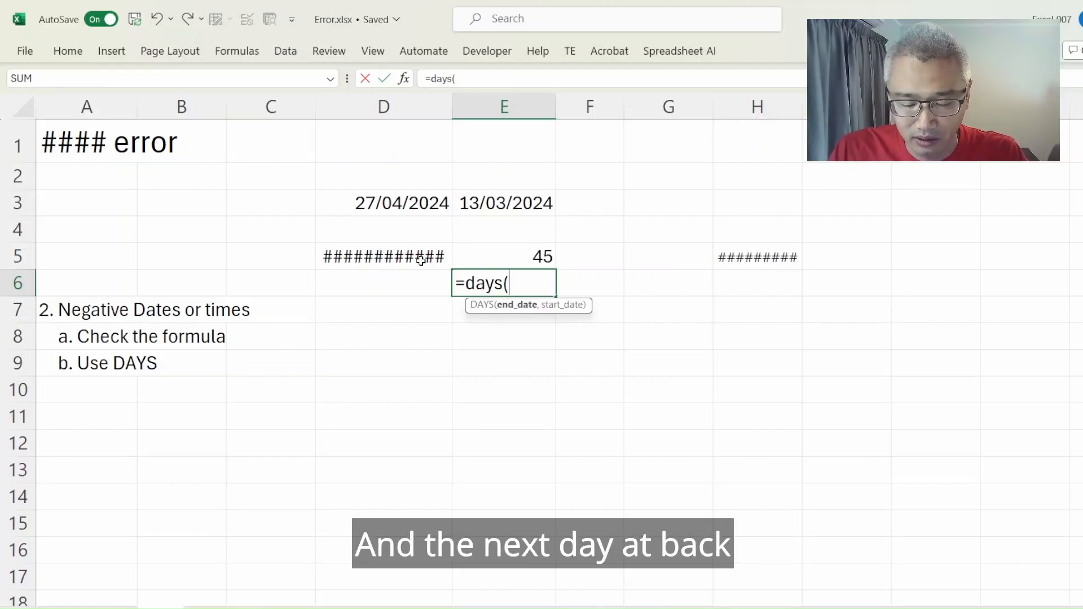
click(492, 203)
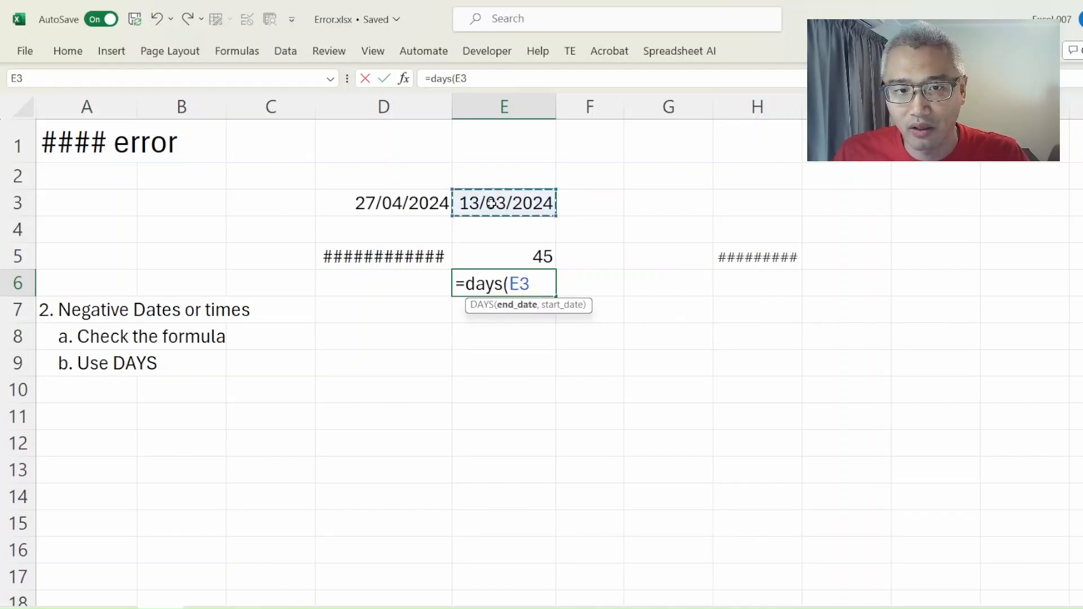
text(,)
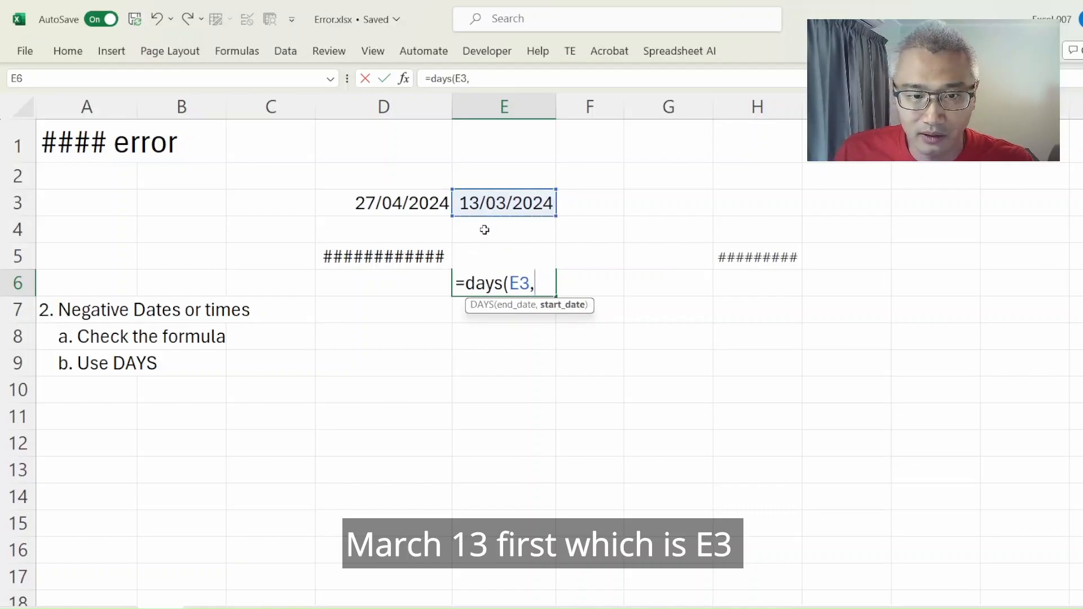
click(415, 206)
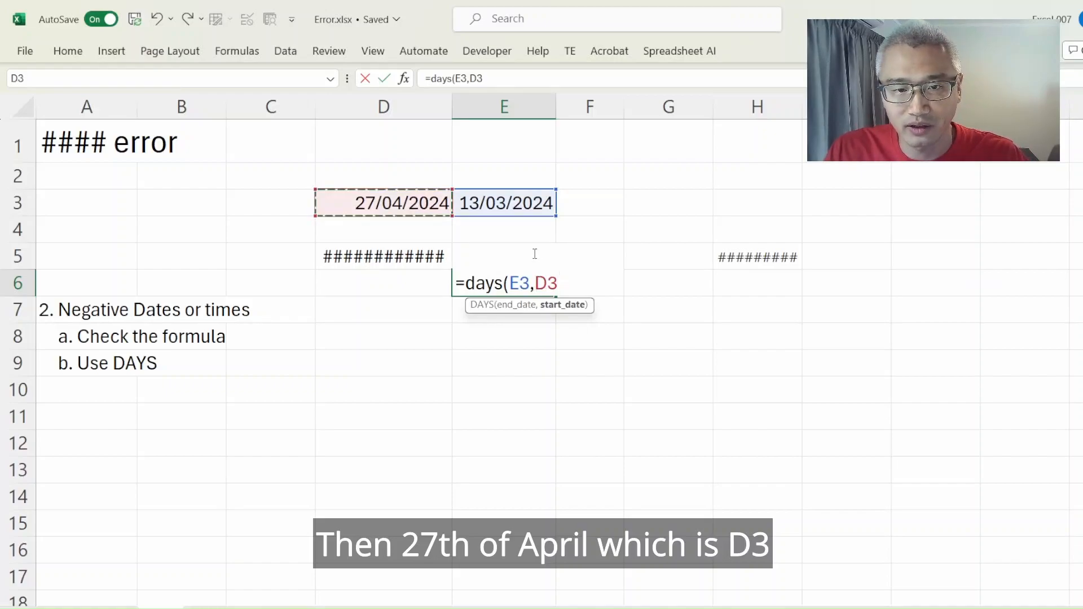
text())
key(Return)
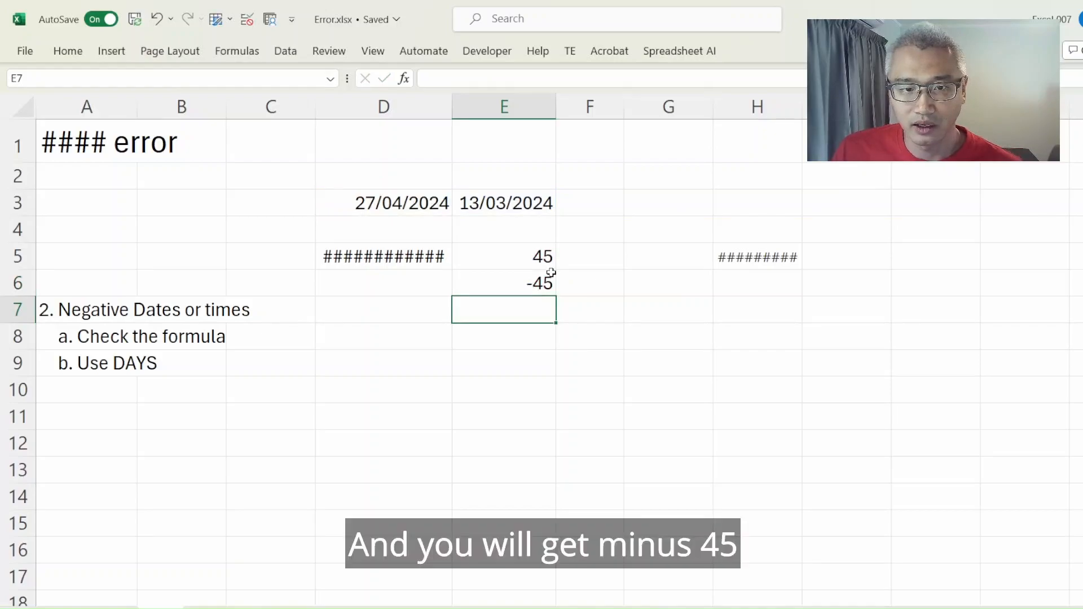
click(547, 274)
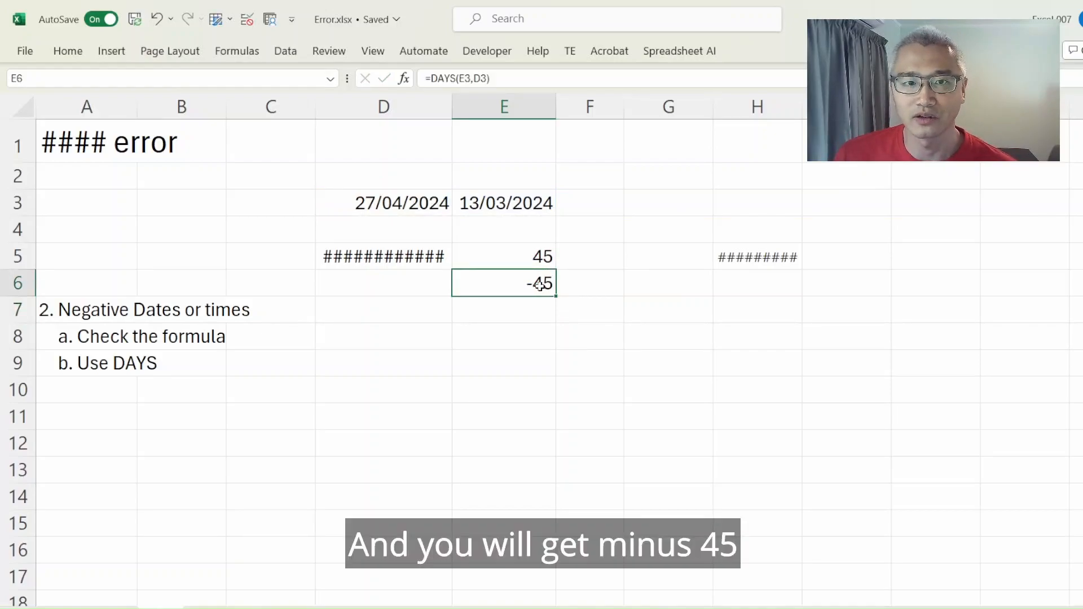